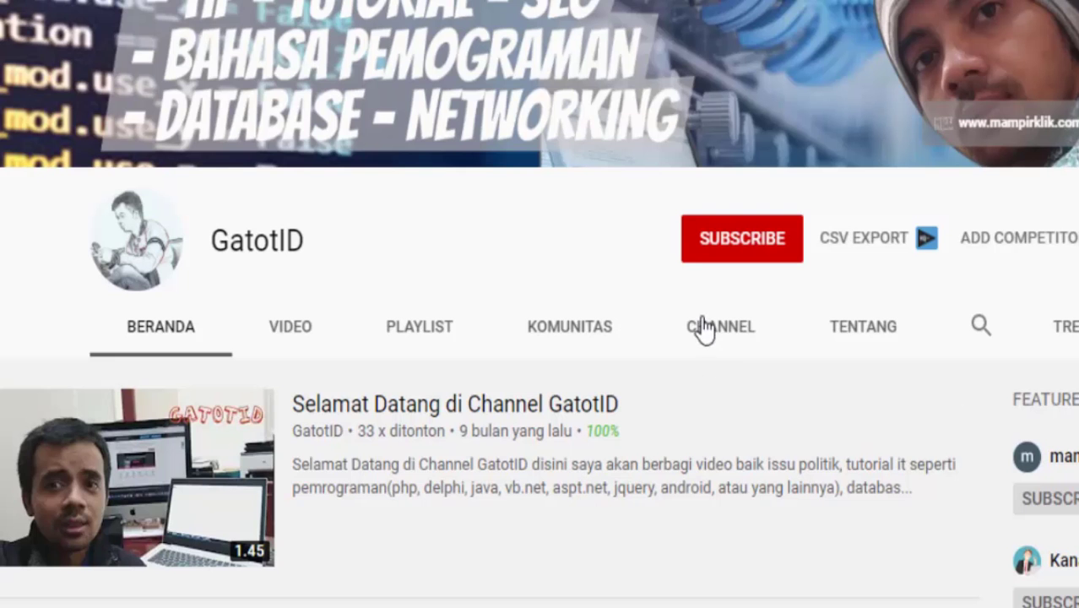
# Step: Subscribe to the channel and set the bell notifications to Semua (All)
pyautogui.click(732, 253)
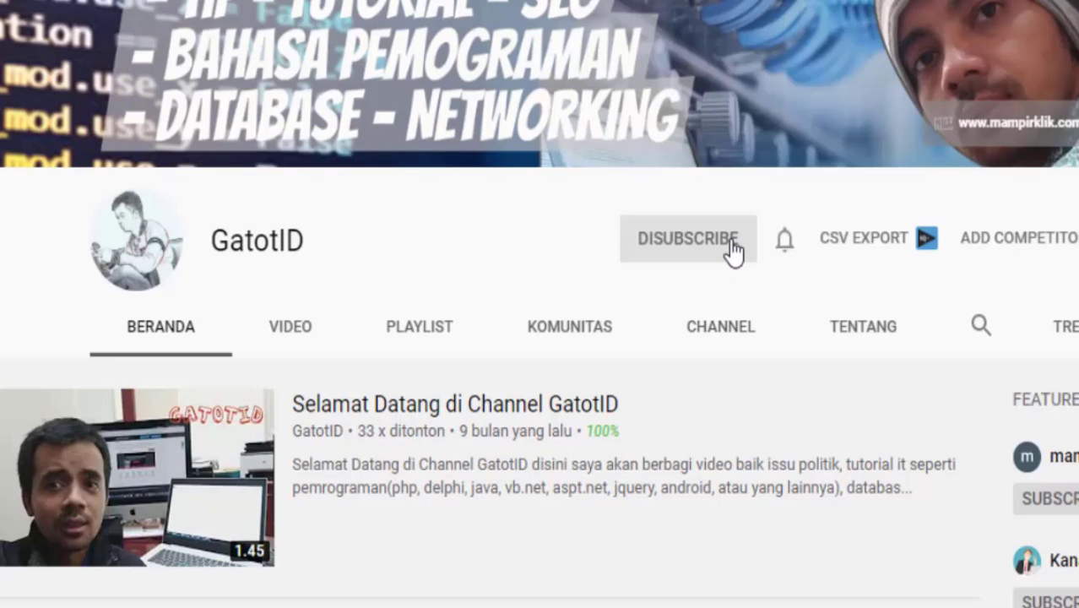
pyautogui.click(781, 245)
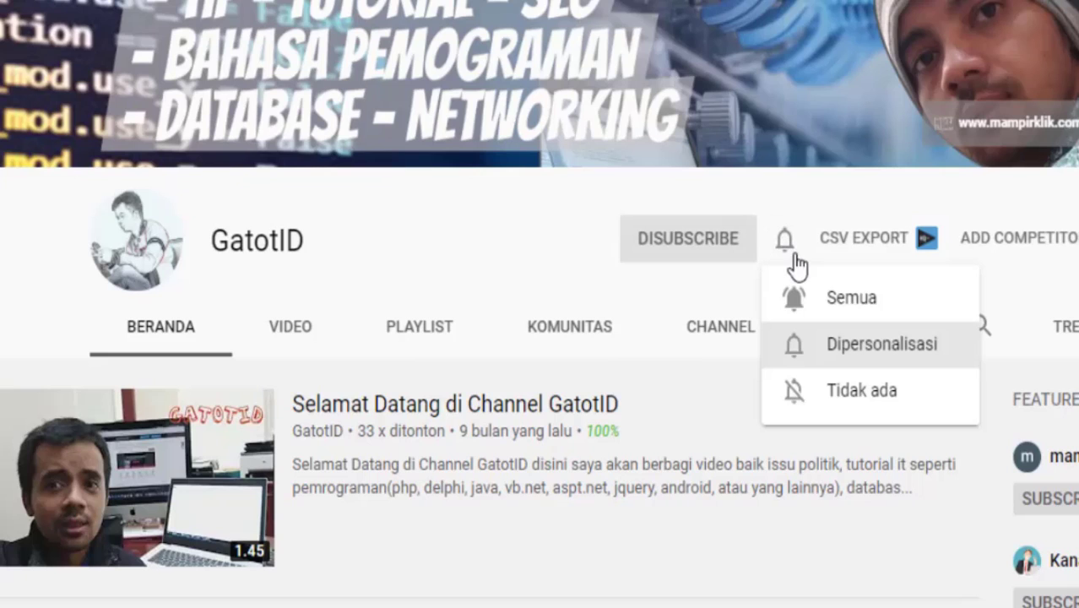
pyautogui.click(826, 300)
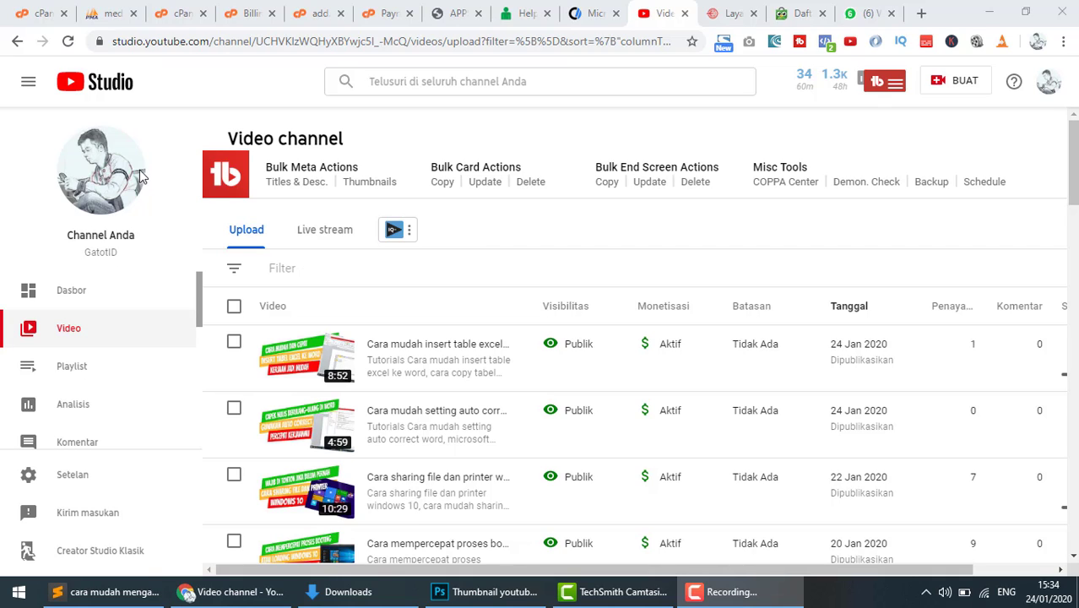
# Step: Minimise the browser, Photoshop and Downloads folder windows to reveal the desktop
pyautogui.click(978, 10)
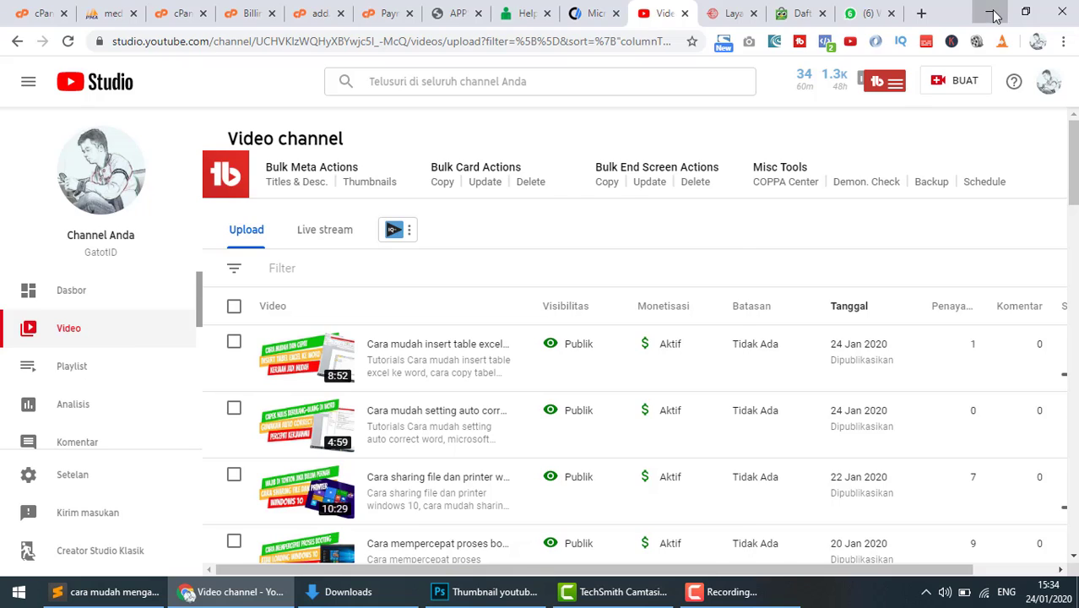
pyautogui.click(989, 13)
pyautogui.click(1003, 10)
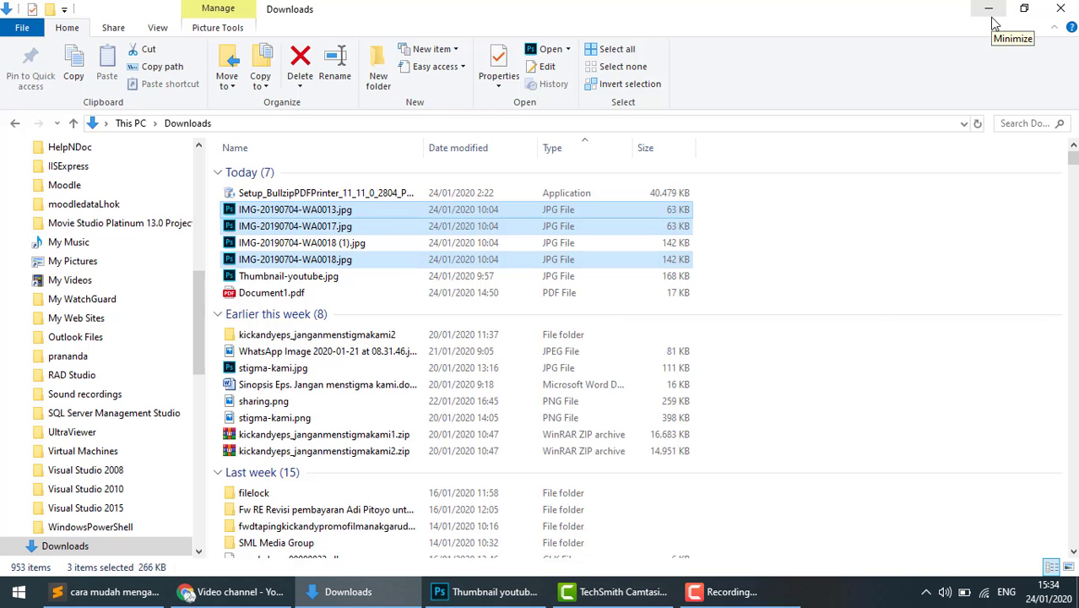
pyautogui.click(988, 10)
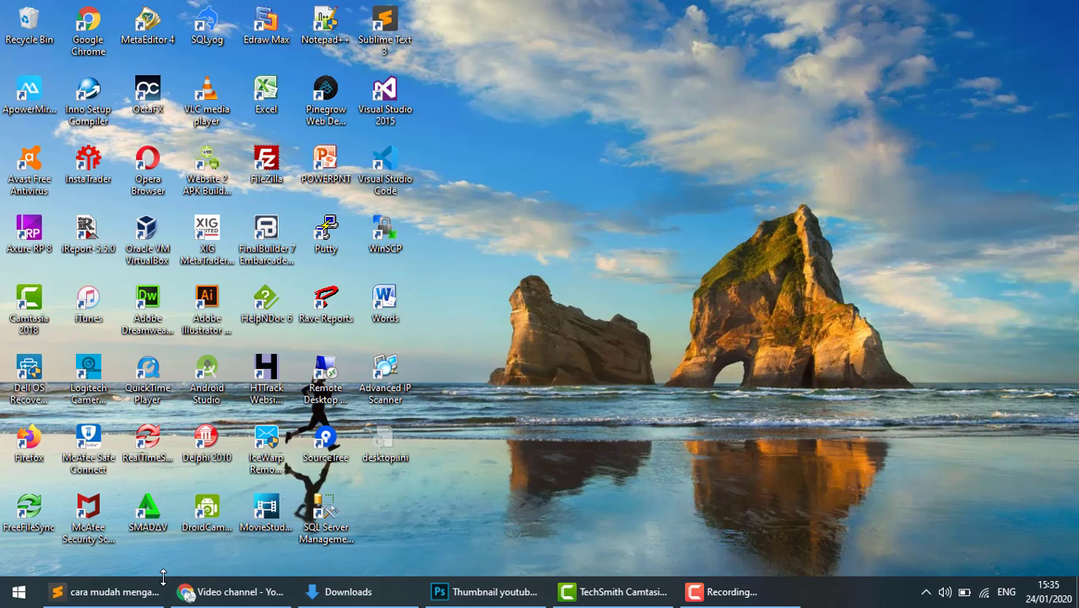
# Step: Search the Start menu for 'word' and launch Microsoft Word 2010
pyautogui.click(7, 602)
pyautogui.write('wor')
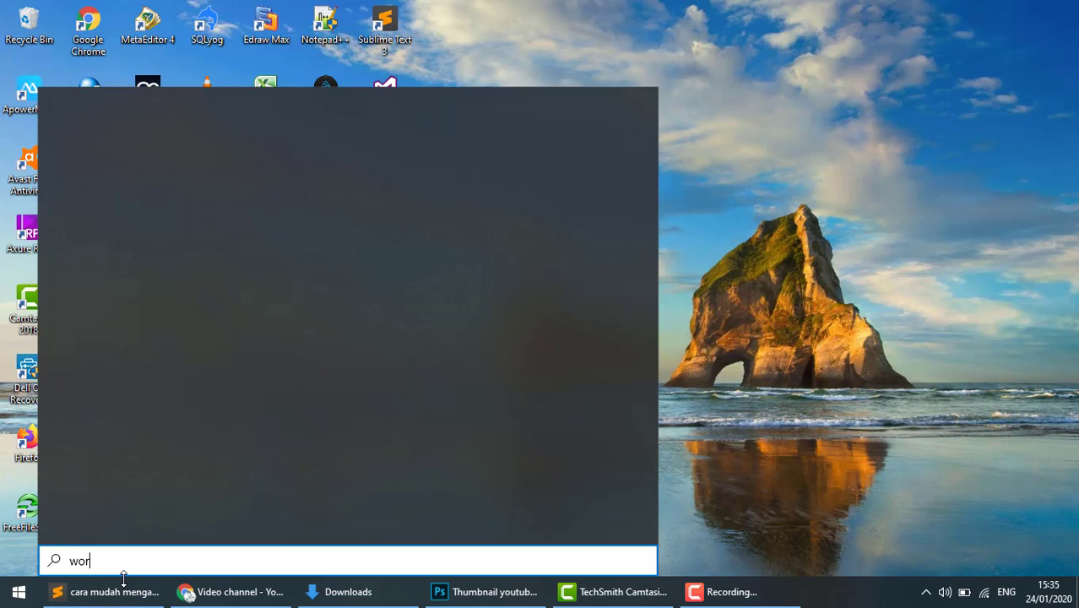
pyautogui.write('d')
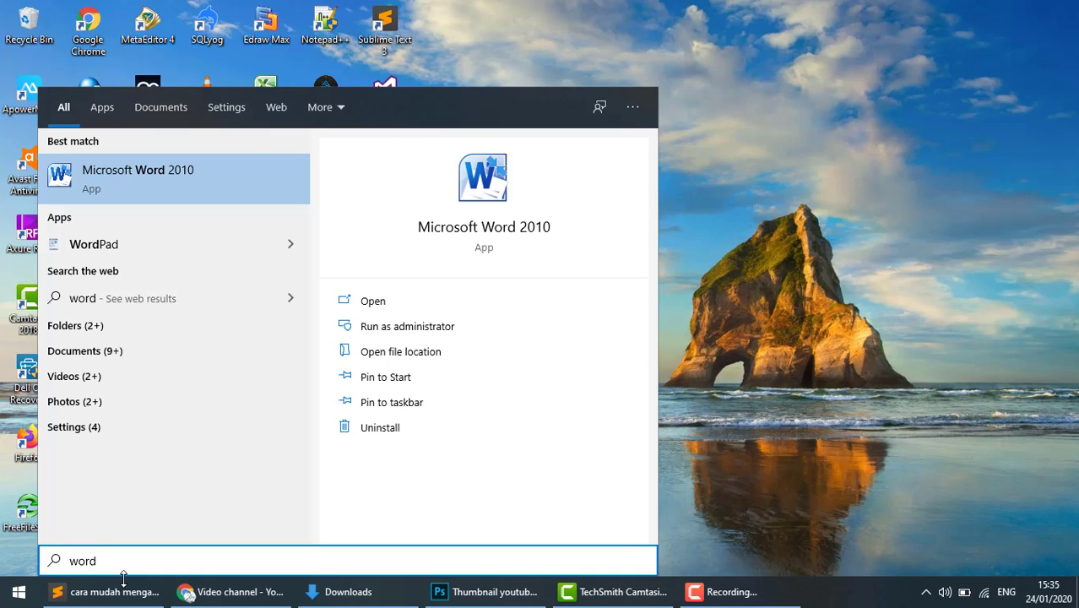
pyautogui.press('Return')
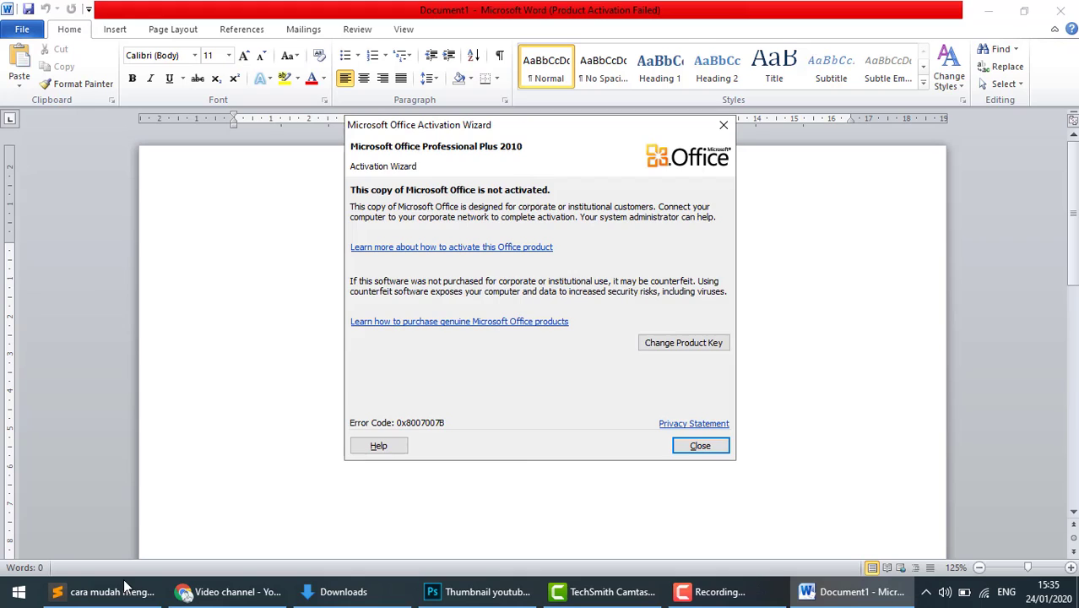
# Step: Dismiss the activation notice and type the title 'TUTORIAL CARA TERBARU MENYIMPAN WORD KE PDF'
pyautogui.click(689, 448)
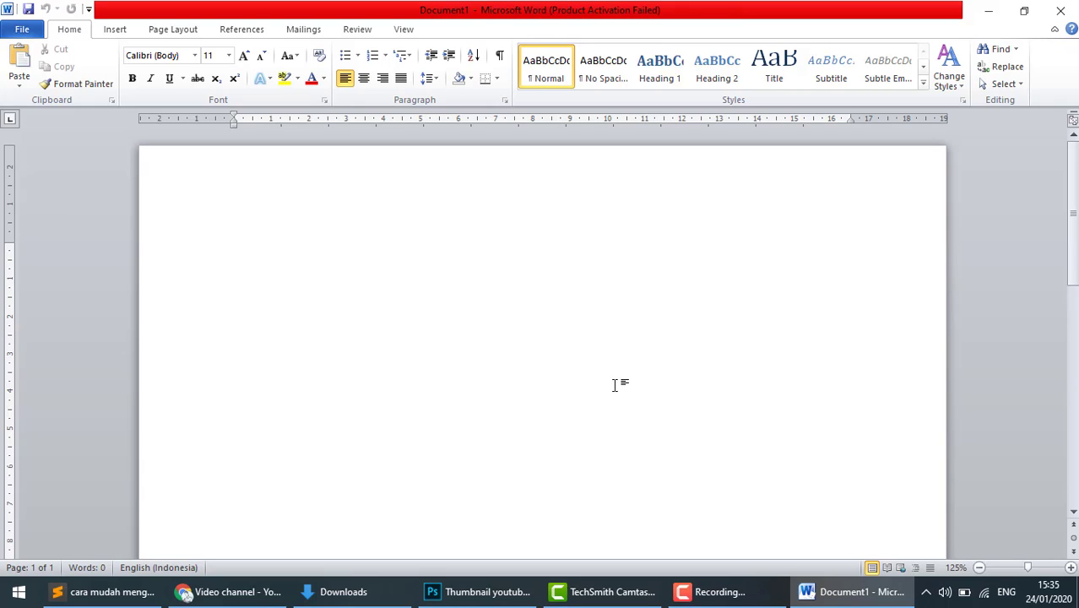
pyautogui.write('T')
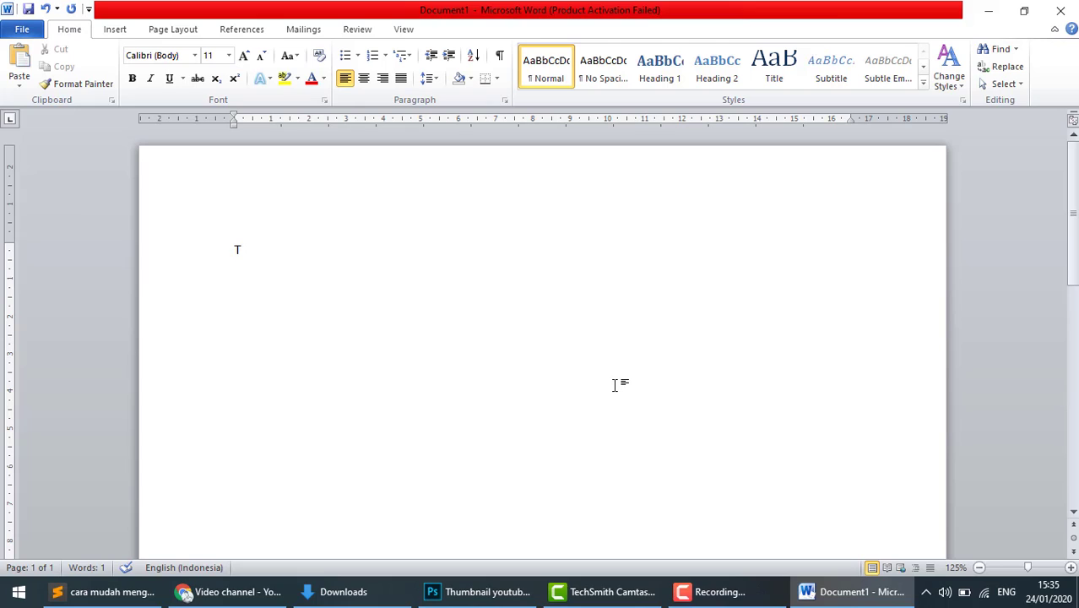
pyautogui.write('UTORIAL')
pyautogui.write(' CA')
pyautogui.write('RA TERB')
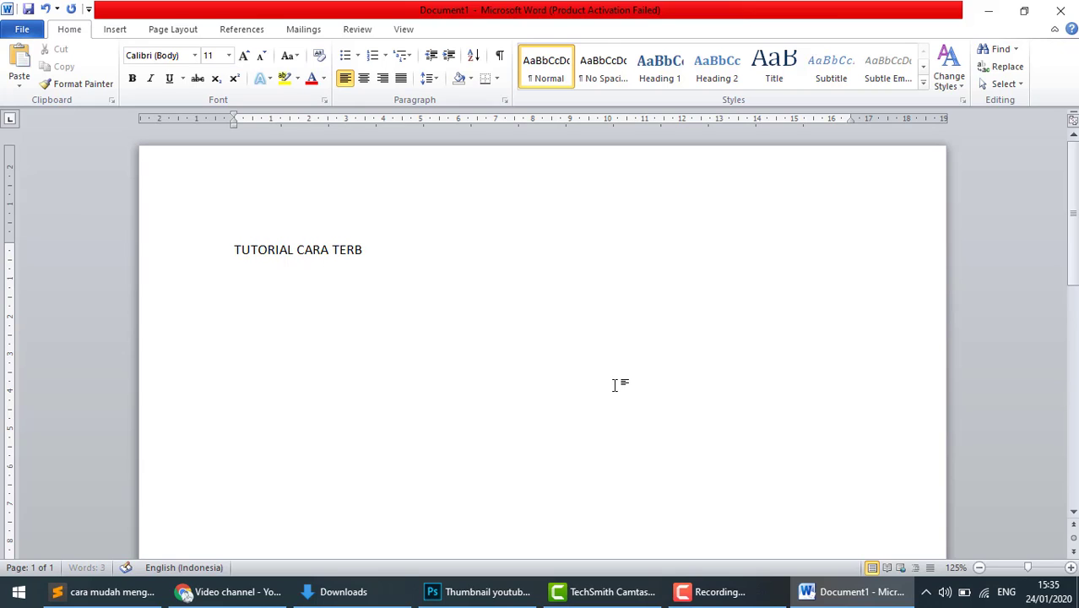
pyautogui.write('ARU ME')
pyautogui.write('NYIMPAN')
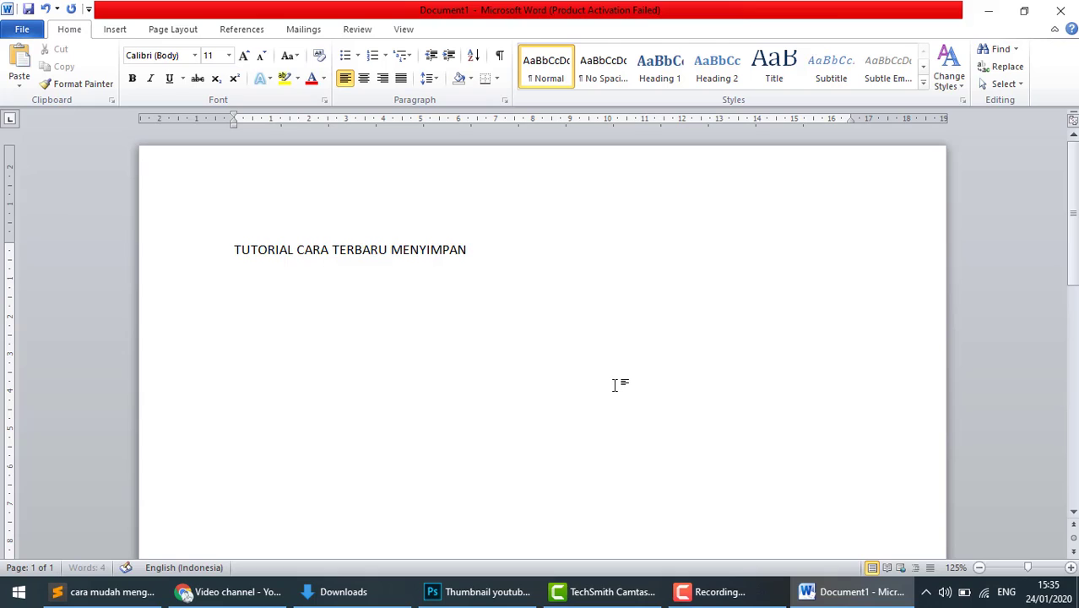
pyautogui.write(' WORD KE P')
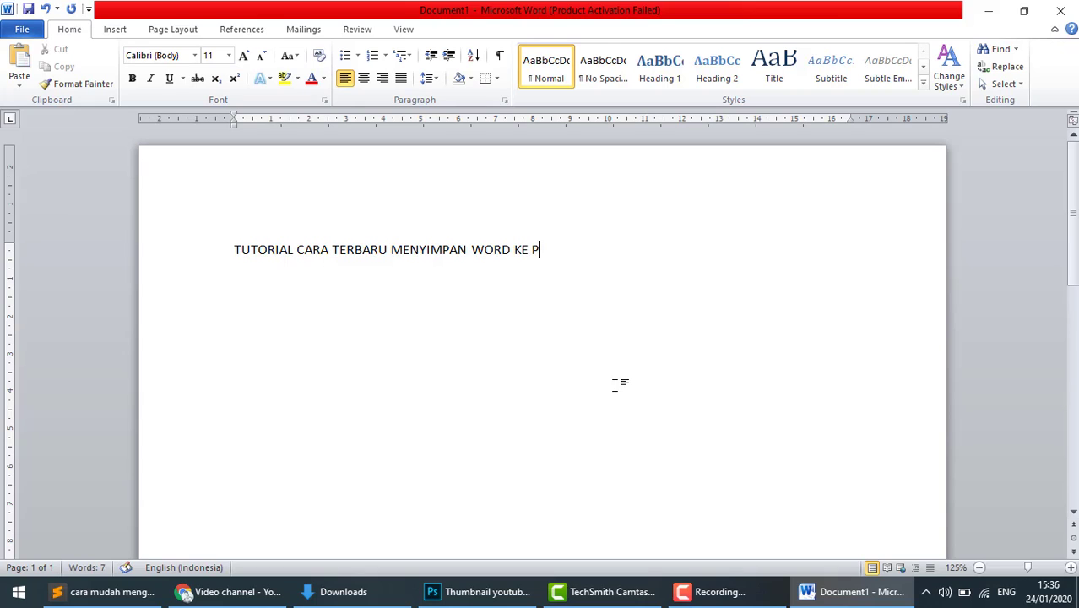
pyautogui.write('DF')
pyautogui.press('Return')
# Step: Type 'Lorem impsum lorem imspum' and paste the phrase 'lorem imspum' twice more
pyautogui.write('Lorem imp')
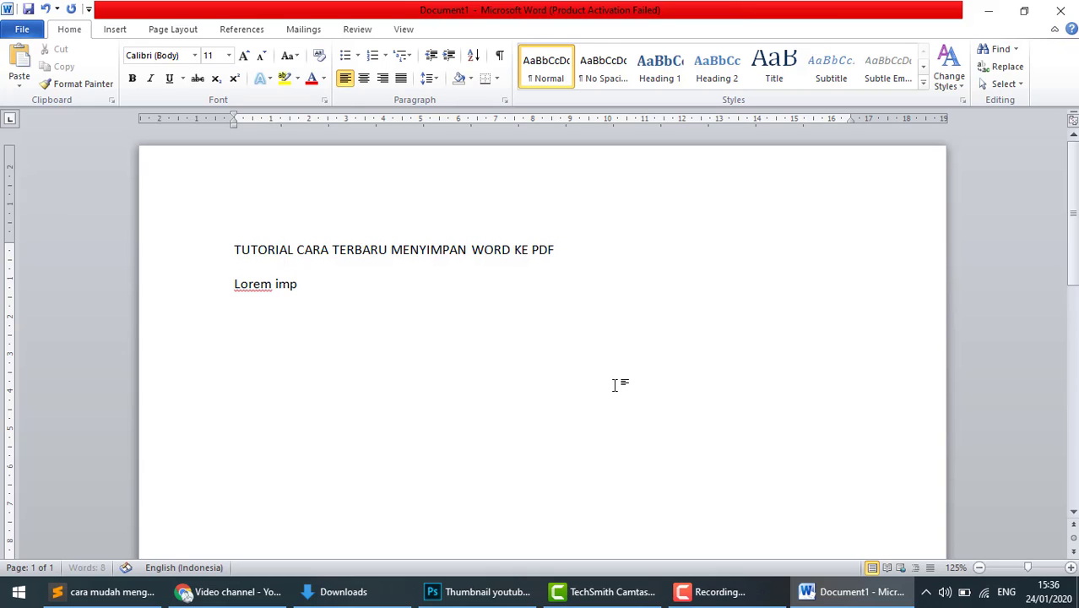
pyautogui.write('sim')
pyautogui.press('BackSpace')
pyautogui.press('BackSpace')
pyautogui.write('um lorem')
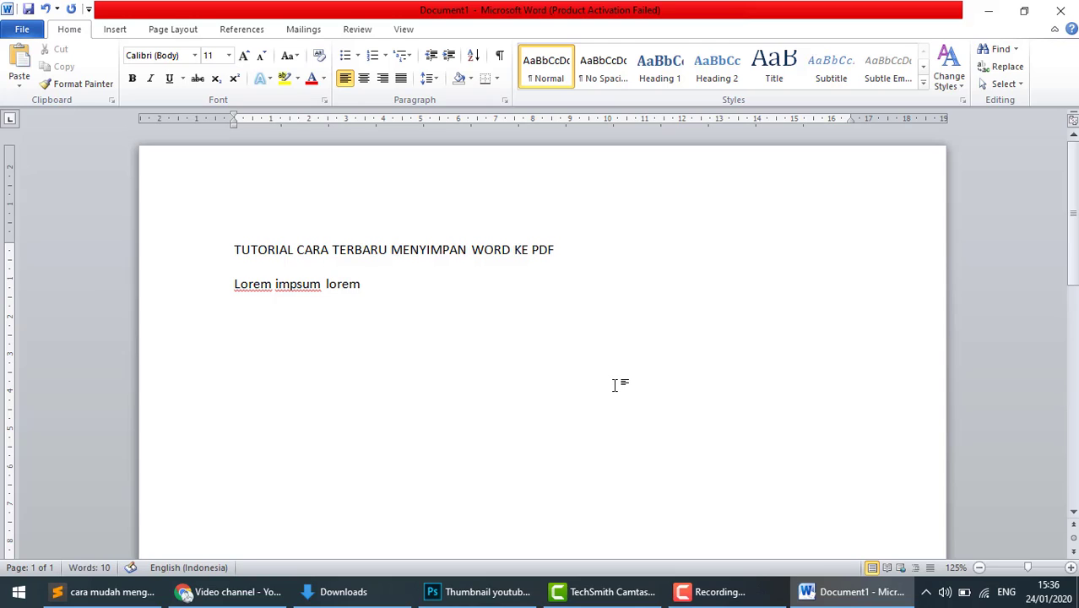
pyautogui.write(' m')
pyautogui.press('BackSpace')
pyautogui.write('im')
pyautogui.write('spum')
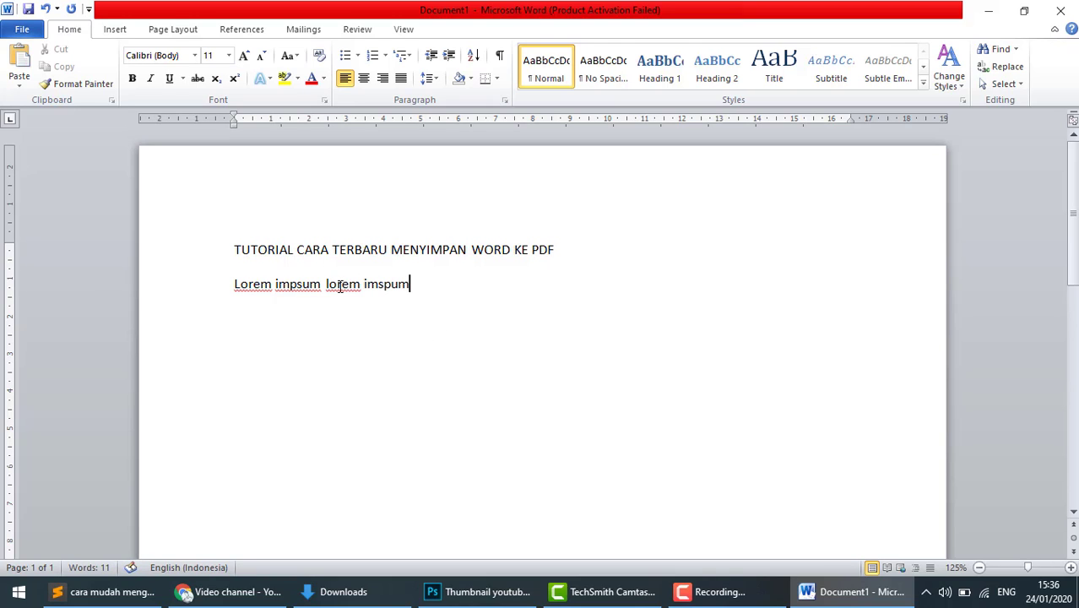
pyautogui.moveTo(324, 284); pyautogui.dragTo(409, 285)
pyautogui.hotkey('ctrl', 'c')
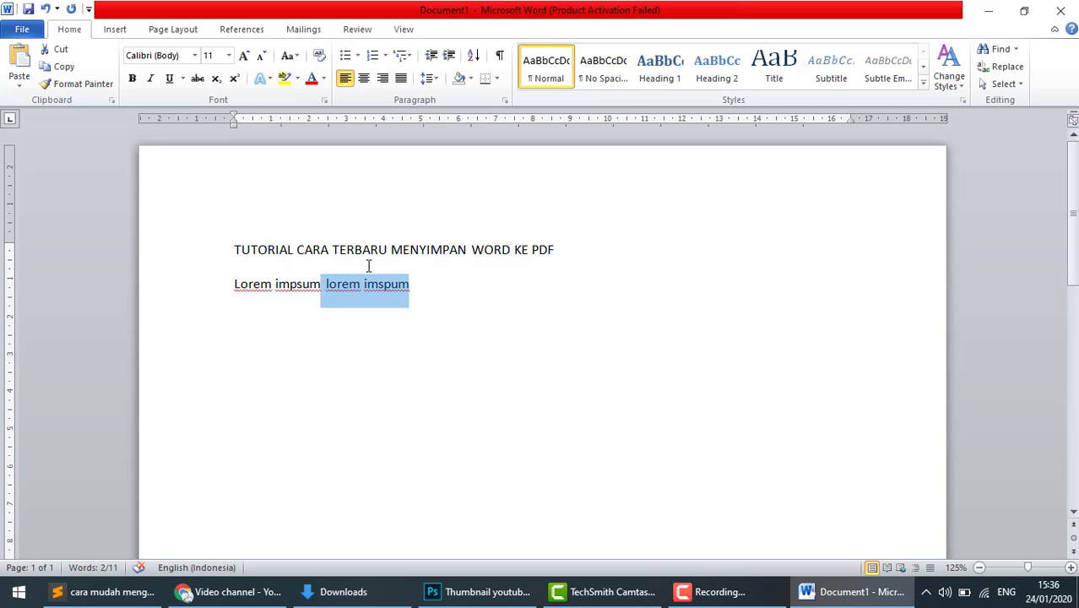
pyautogui.hotkey('ctrl', 'v')
pyautogui.hotkey('ctrl', 'v')
pyautogui.hotkey('ctrl', 'v')
pyautogui.hotkey('ctrl', 'v')
pyautogui.hotkey('ctrl', 'v')
pyautogui.hotkey('ctrl', 'v')
pyautogui.hotkey('ctrl', 'v')
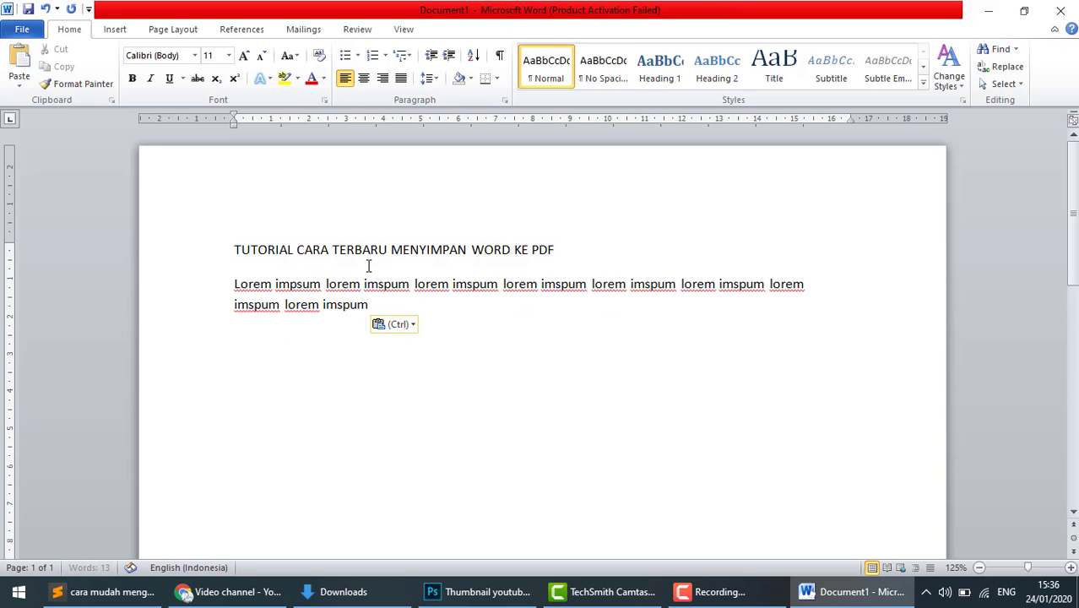
pyautogui.hotkey('ctrl', 'v')
pyautogui.hotkey('ctrl', 'v')
pyautogui.hotkey('ctrl', 'v')
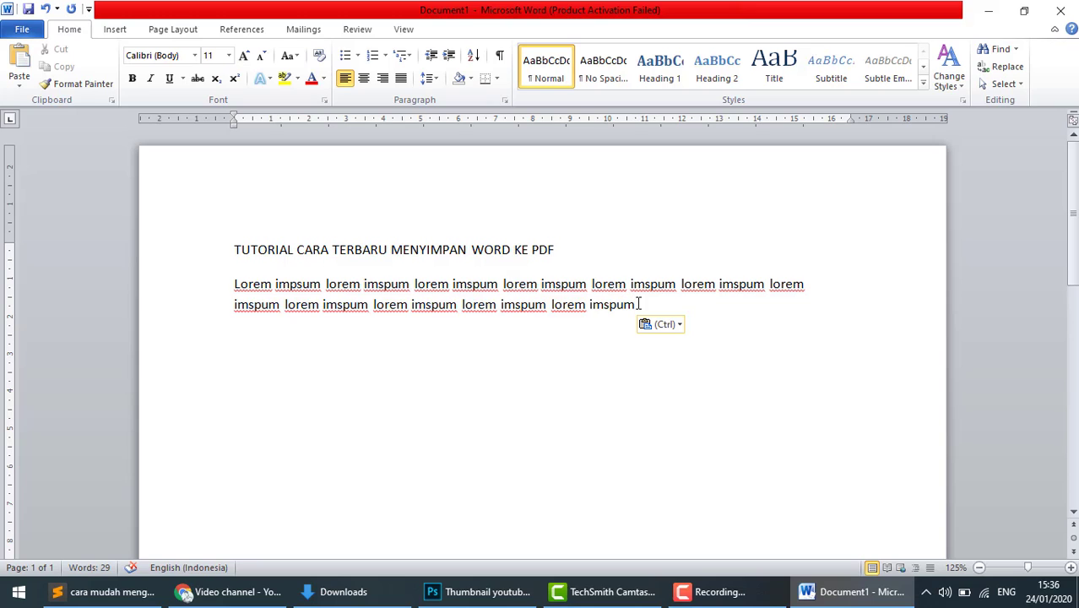
# Step: Duplicate the lorem paragraph as a second paragraph below it
pyautogui.doubleClick(208, 287)
pyautogui.hotkey('ctrl', 'c')
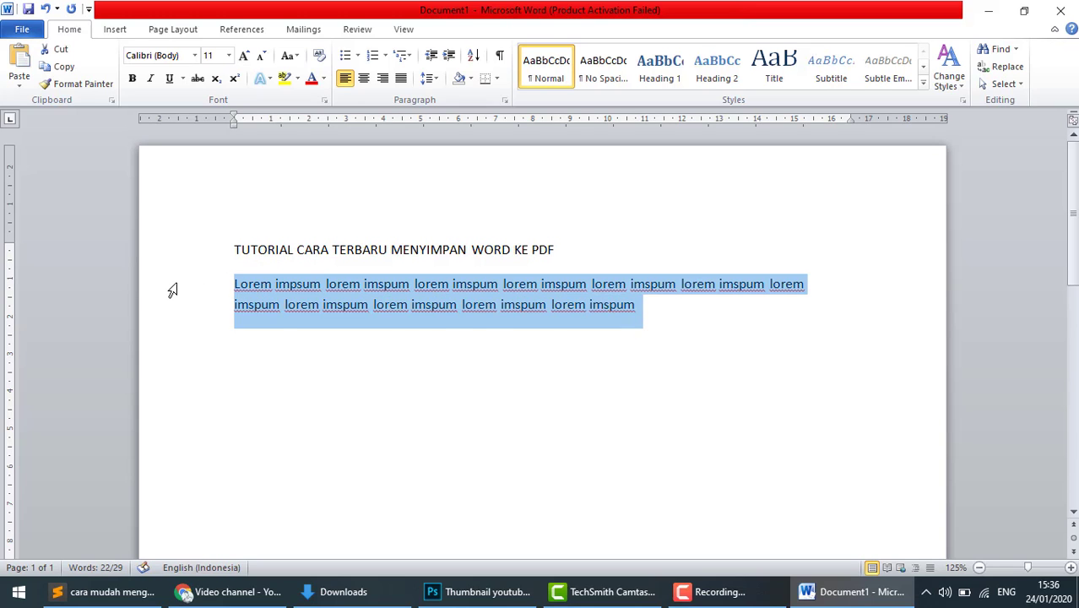
pyautogui.press('Right')
pyautogui.press('Return')
pyautogui.hotkey('ctrl', 'v')
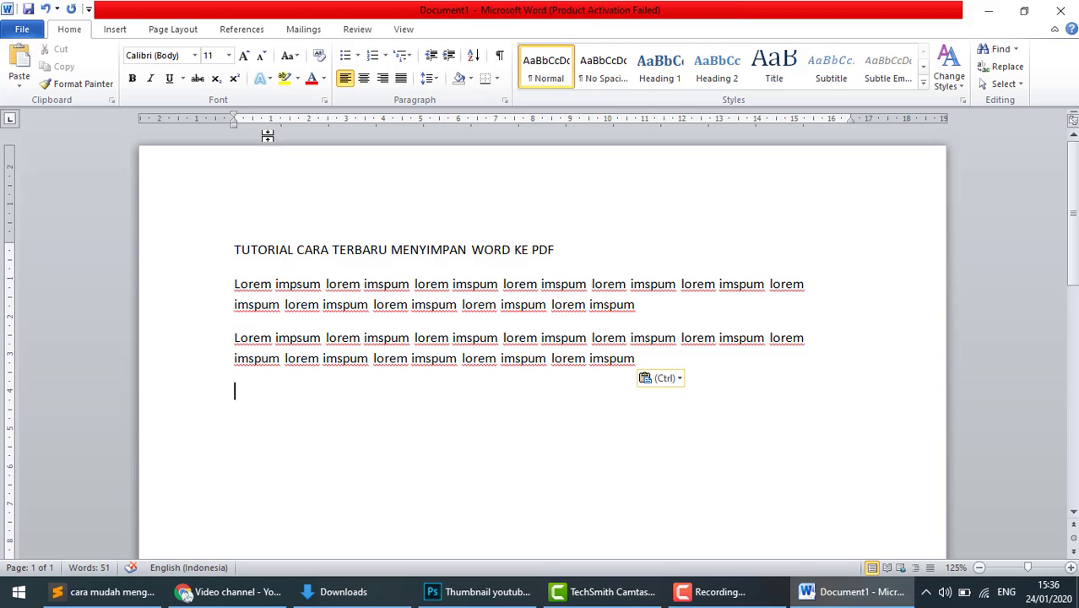
# Step: Make the title line bold at 36 pt
pyautogui.click(193, 262)
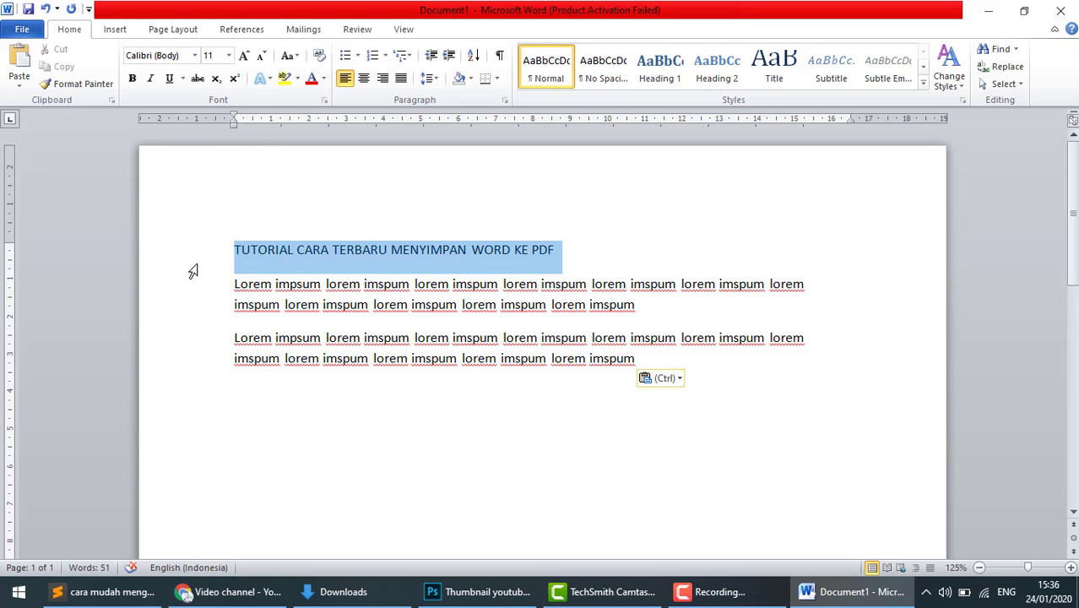
pyautogui.click(132, 78)
pyautogui.click(228, 55)
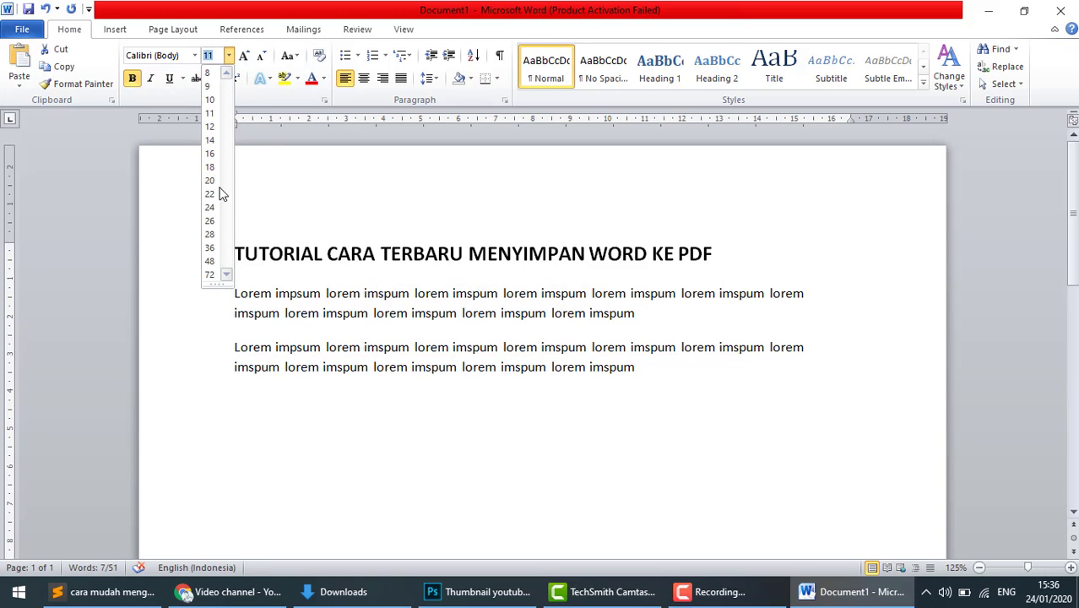
pyautogui.click(210, 248)
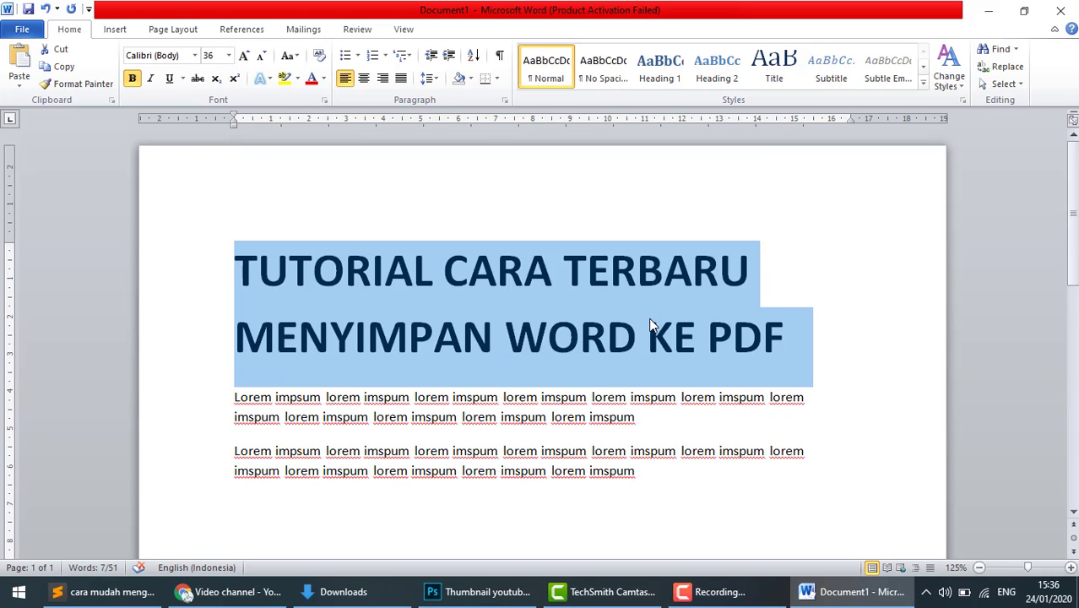
# Step: On the File > Print page, choose Bullzip PDF Printer as the printer
pyautogui.click(20, 30)
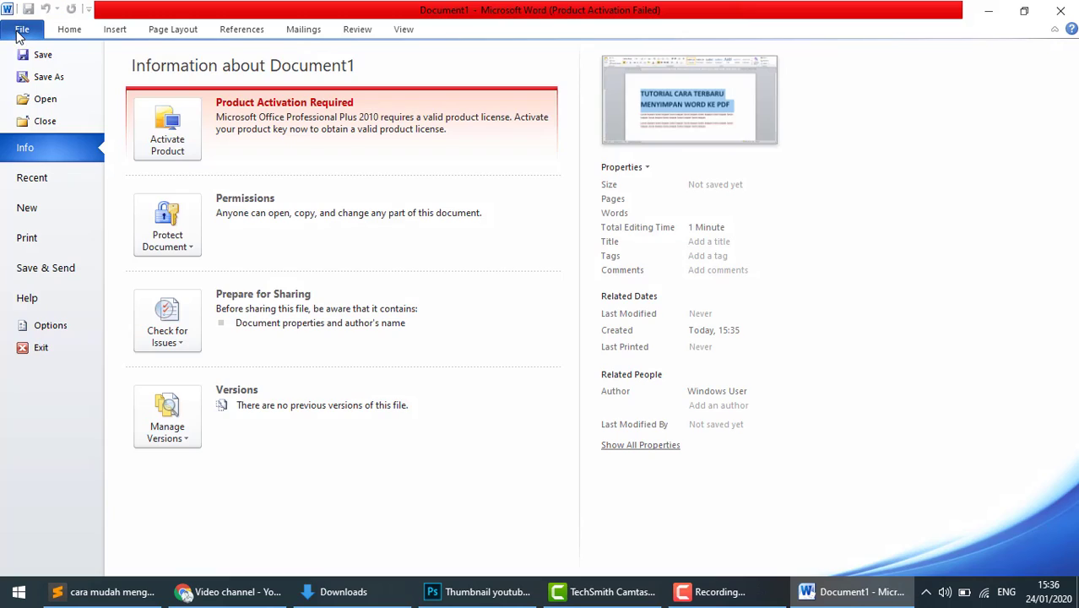
pyautogui.click(54, 237)
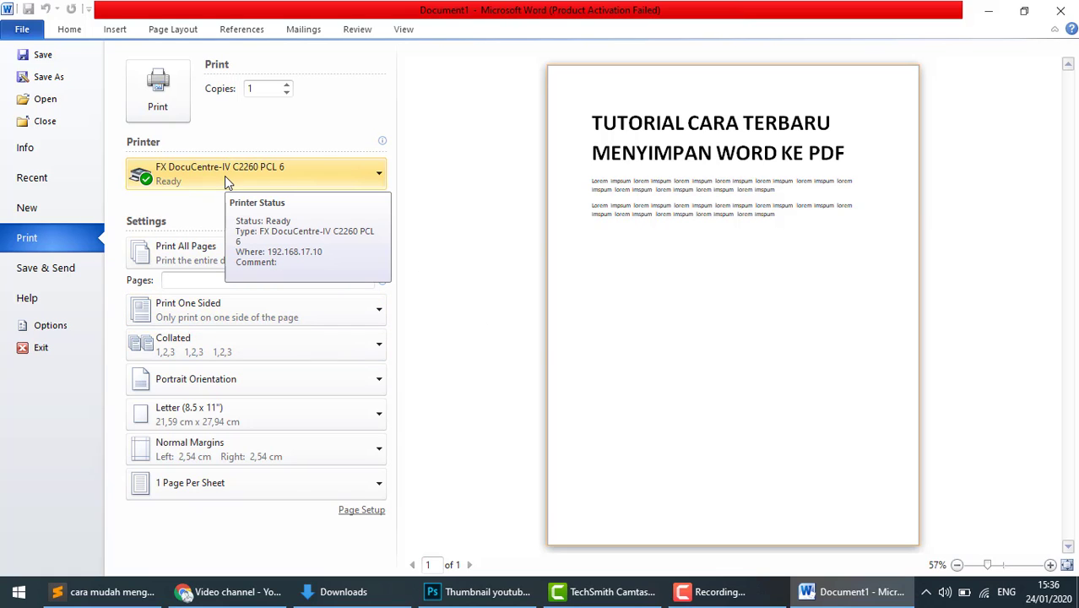
pyautogui.click(225, 176)
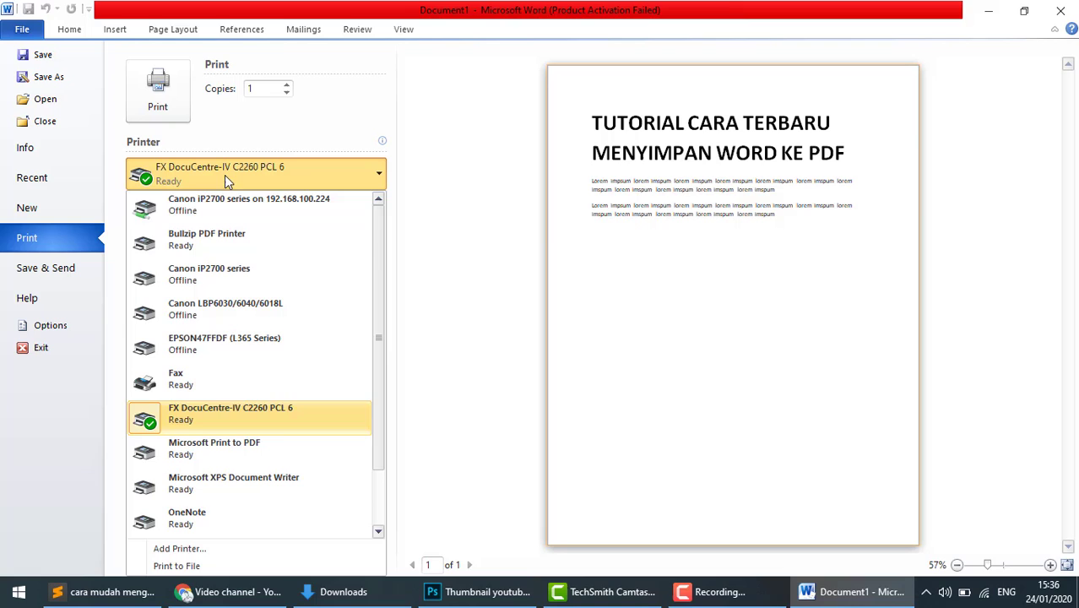
pyautogui.click(192, 240)
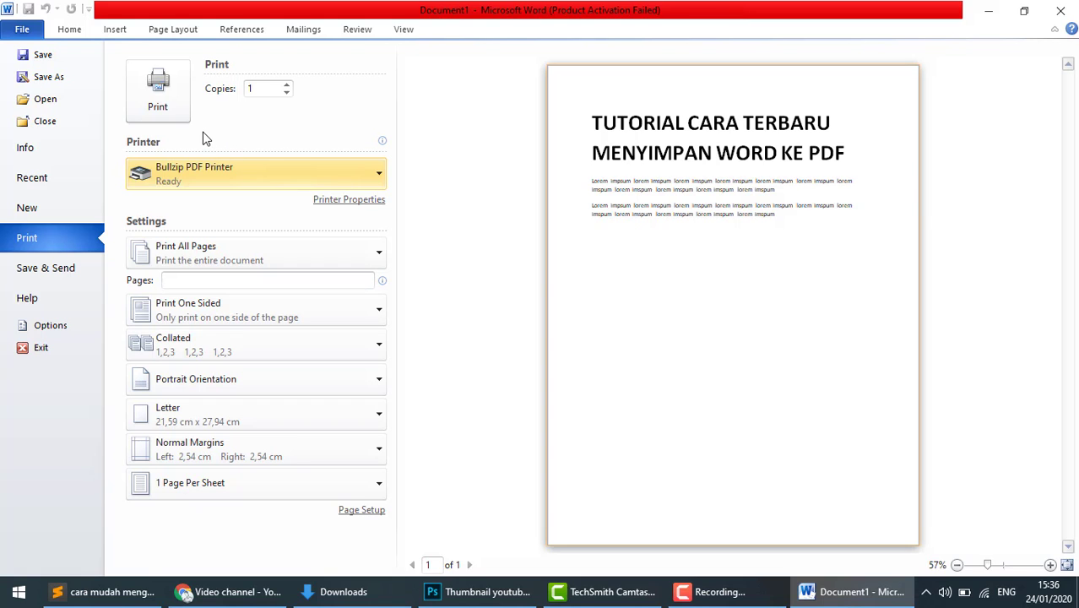
# Step: Print to Bullzip and replace the output file name with testpdf
pyautogui.click(169, 107)
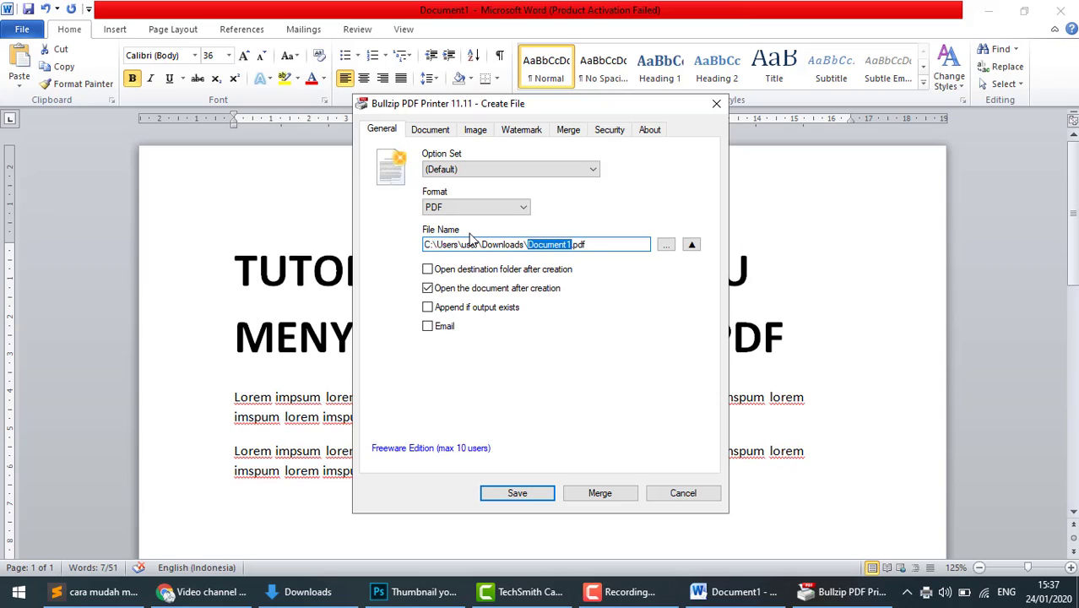
pyautogui.write('test')
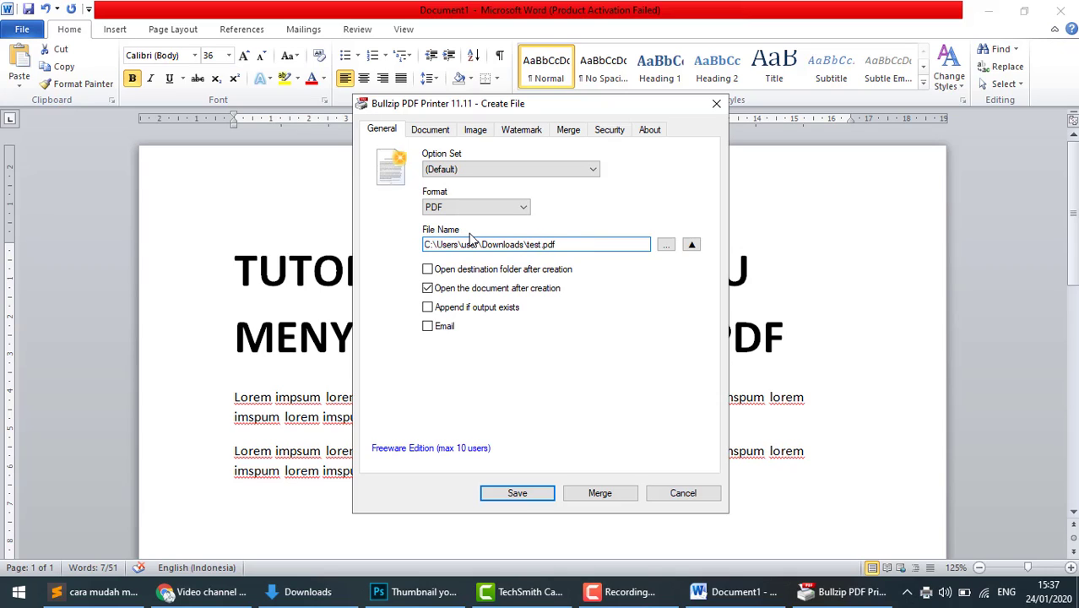
pyautogui.write('pdf')
# Step: On the Document tab, set Keywords to 'test, pdf' and Subject to 'lorem loorem'
pyautogui.click(440, 131)
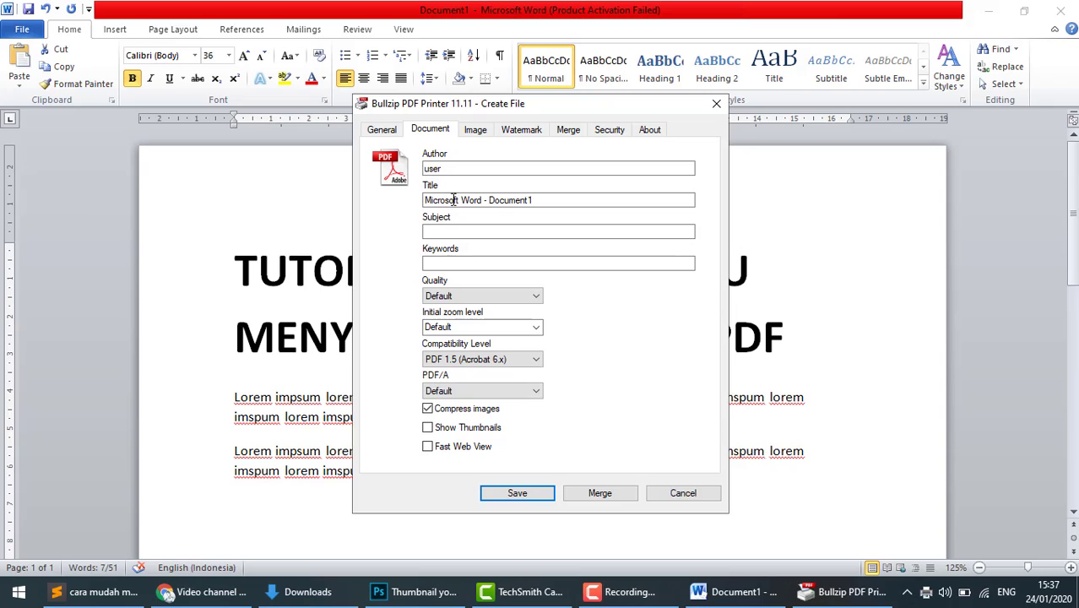
pyautogui.click(438, 231)
pyautogui.click(436, 263)
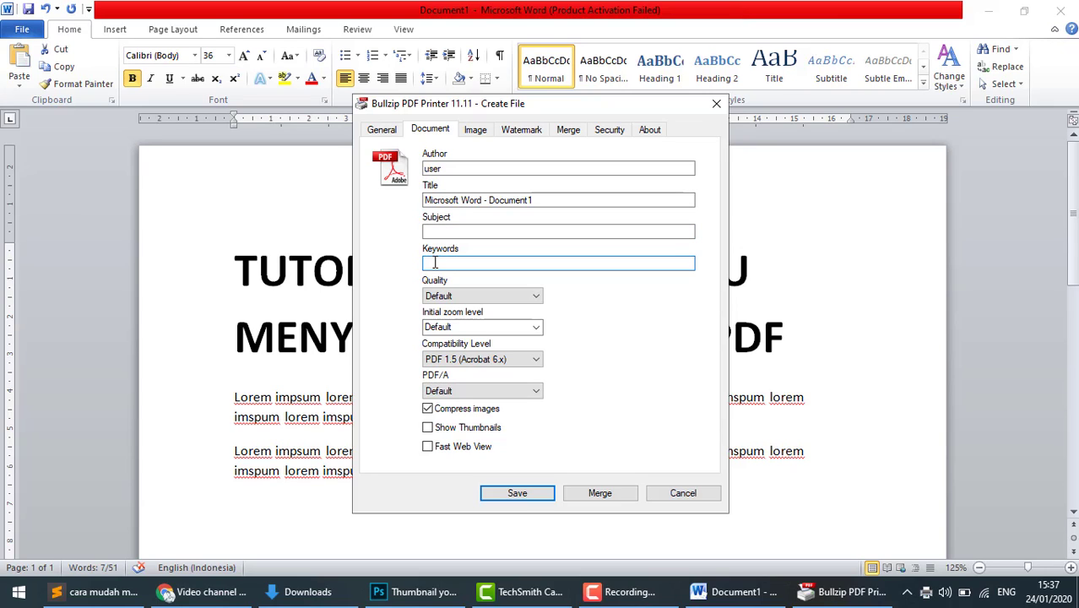
pyautogui.write('test, ')
pyautogui.write('i')
pyautogui.press('BackSpace')
pyautogui.write('pdf')
pyautogui.click(452, 230)
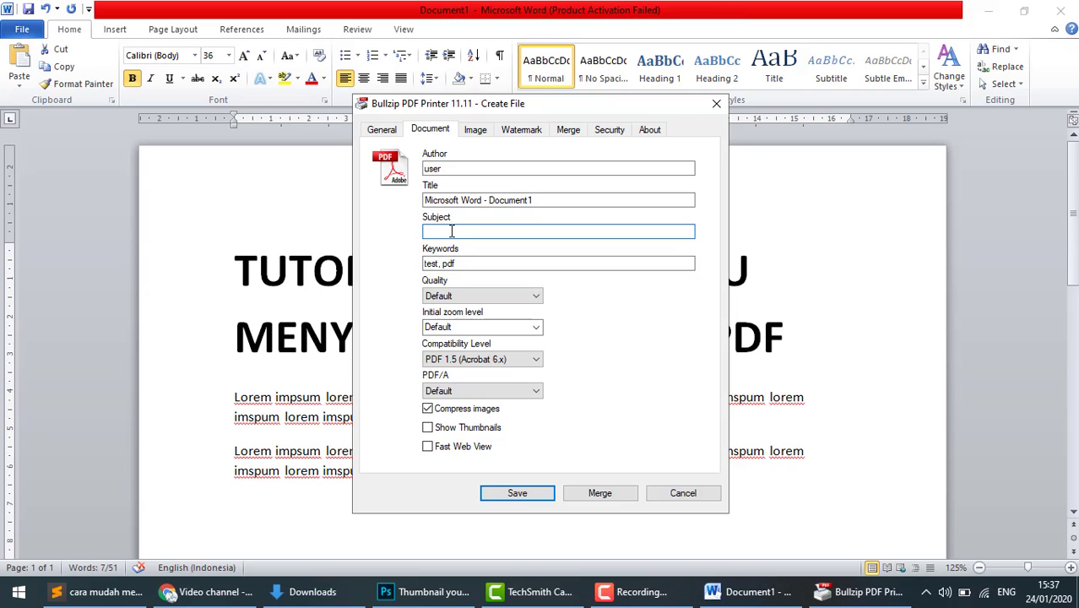
pyautogui.write('lorem ')
pyautogui.write('loorem')
# Step: On the Watermark tab, enter 'WATERMARK PDF' as the text and change the outline width from 2 to 0
pyautogui.click(521, 129)
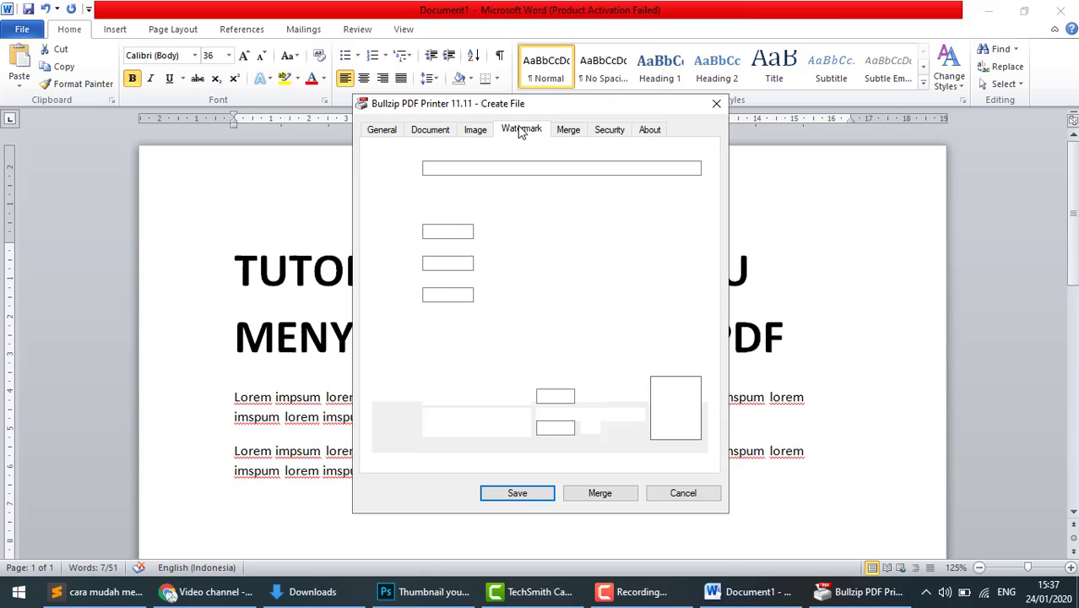
pyautogui.click(484, 170)
pyautogui.write('WA')
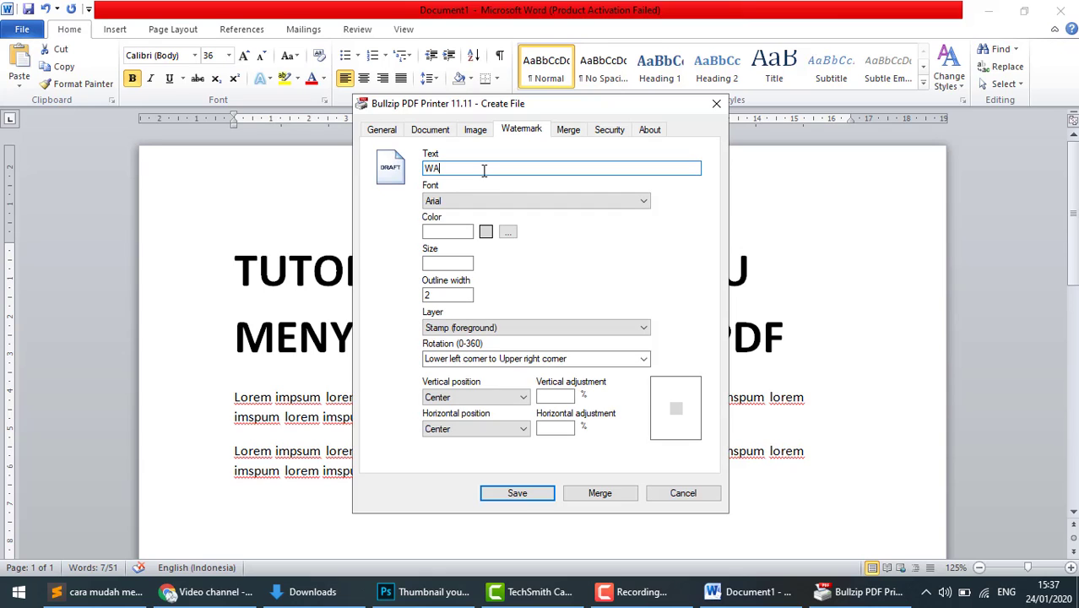
pyautogui.write('TERMARK')
pyautogui.write(' PDF')
pyautogui.click(427, 294)
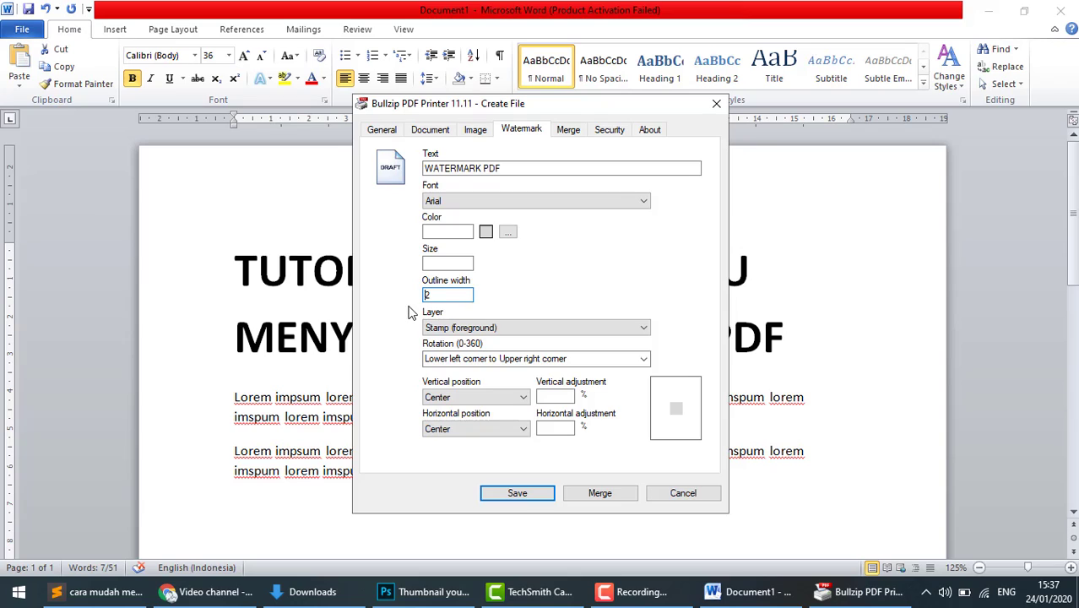
pyautogui.doubleClick(425, 296)
pyautogui.write('0')
# Step: Review the Merge, Security and About tabs, then save testpdf.pdf from the General tab
pyautogui.click(570, 133)
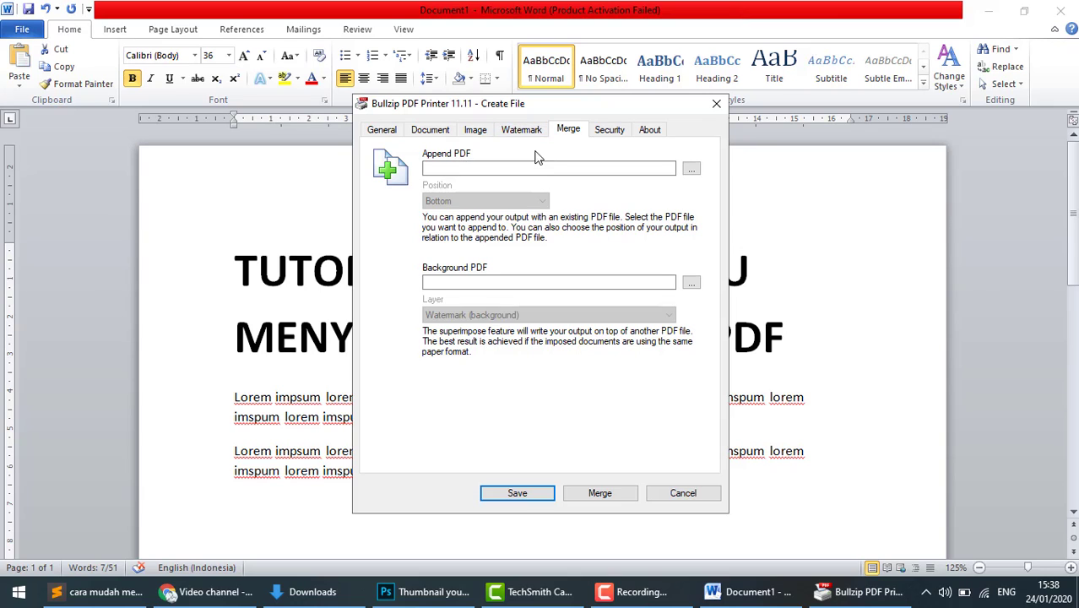
pyautogui.click(446, 166)
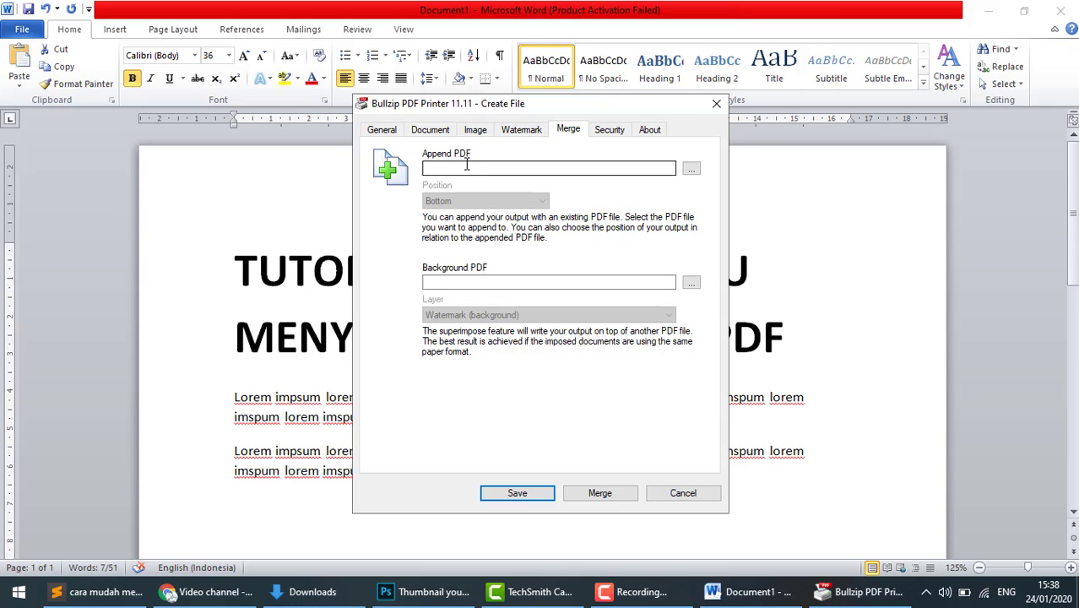
pyautogui.click(609, 131)
pyautogui.click(455, 169)
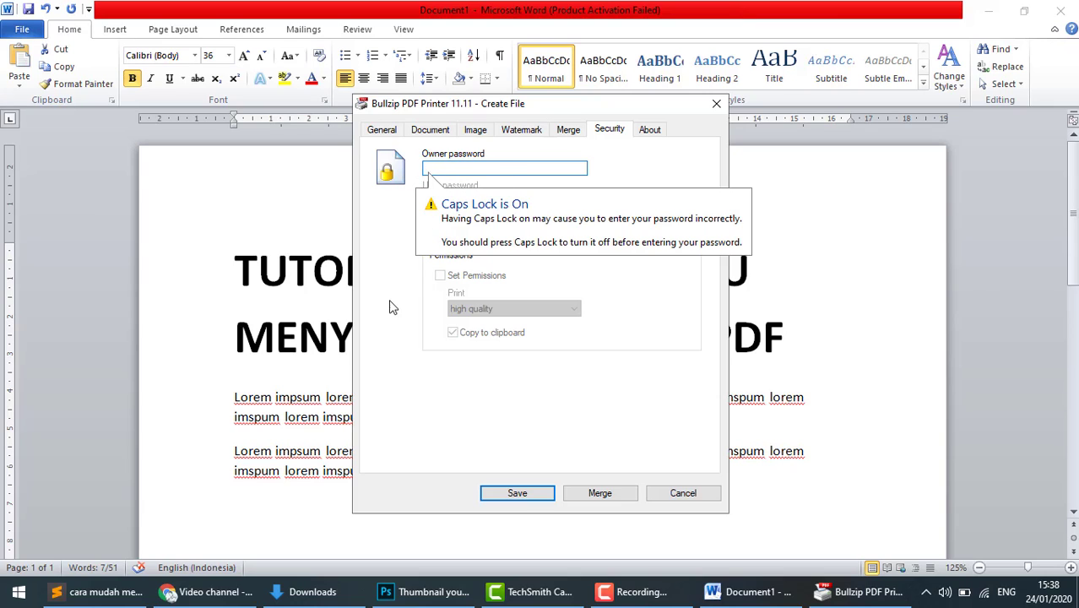
pyautogui.click(650, 132)
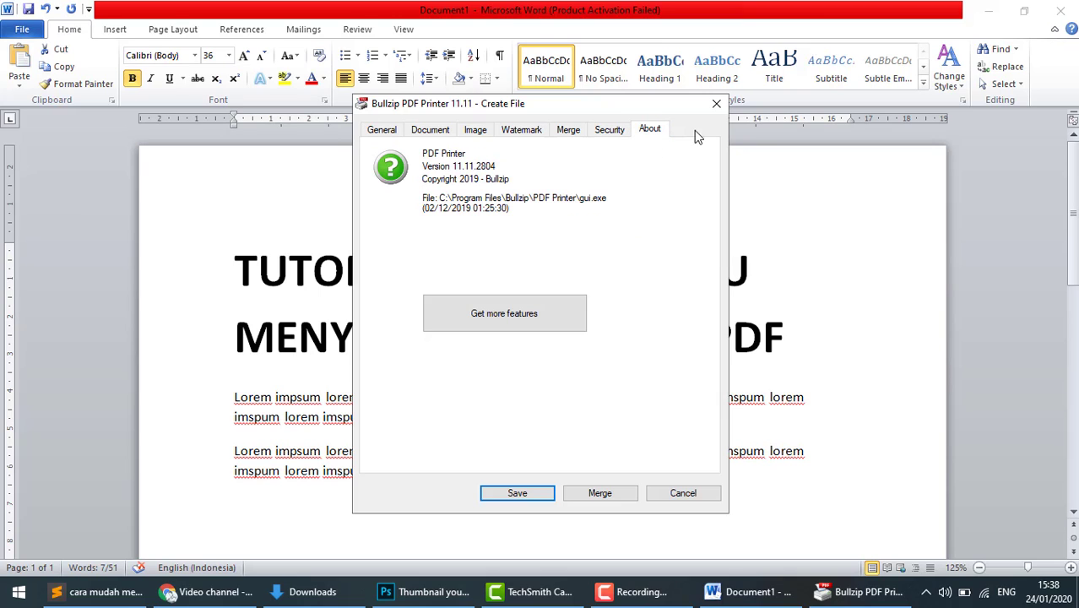
pyautogui.click(384, 131)
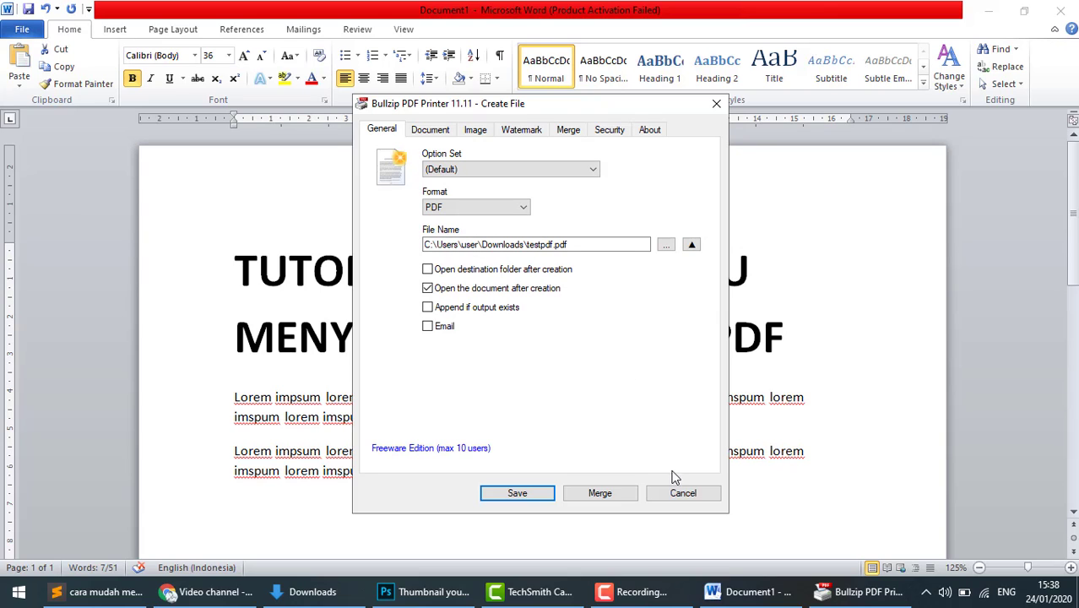
pyautogui.click(521, 498)
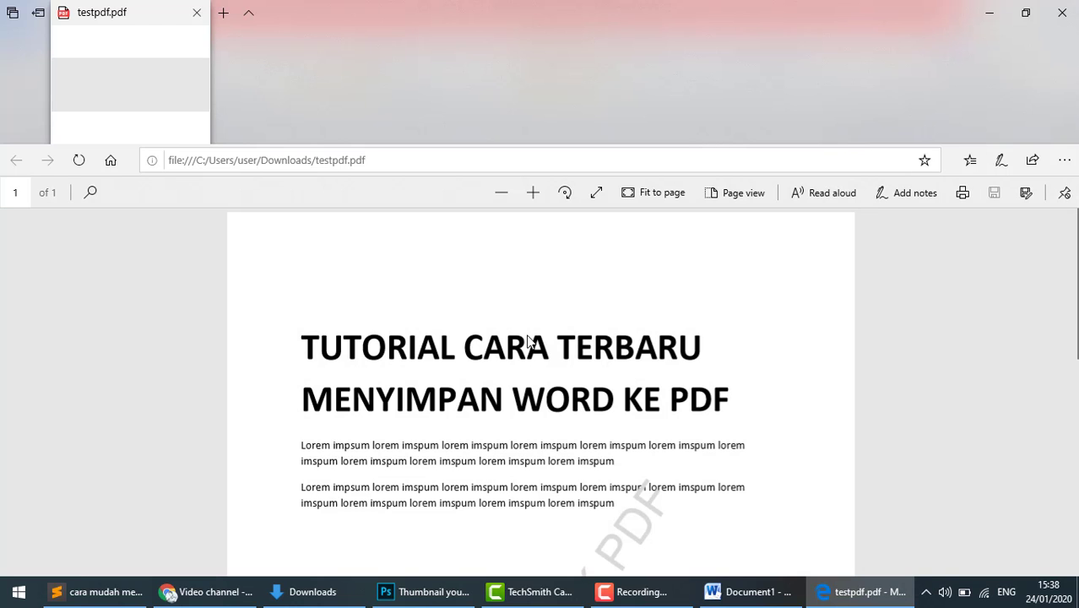
pyautogui.scroll(-2, 528, 339)
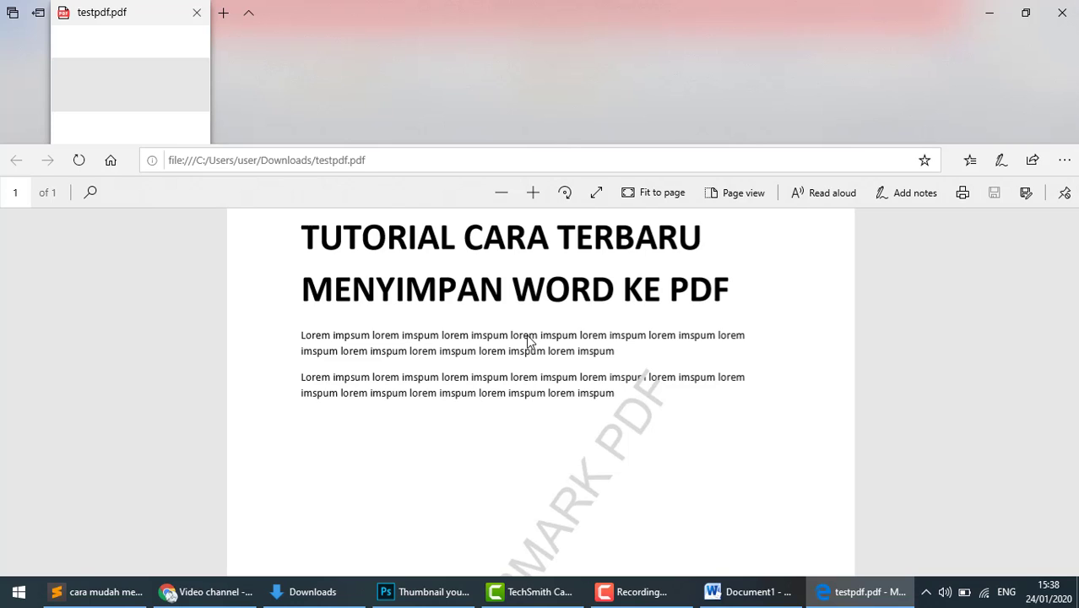
pyautogui.scroll(-2, 528, 339)
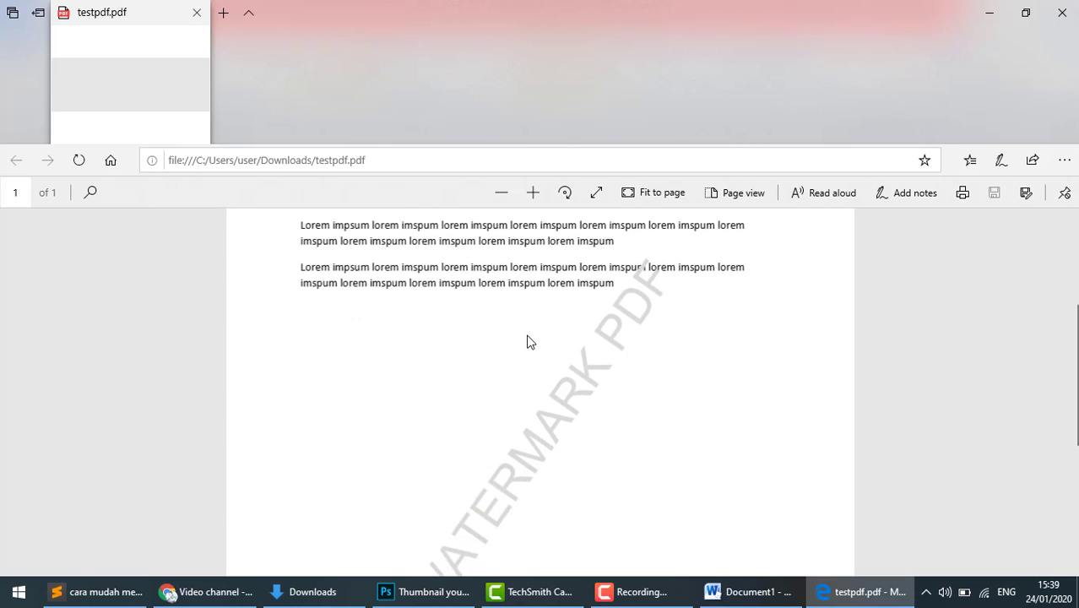
pyautogui.scroll(-1, 528, 339)
pyautogui.scroll(-2, 528, 341)
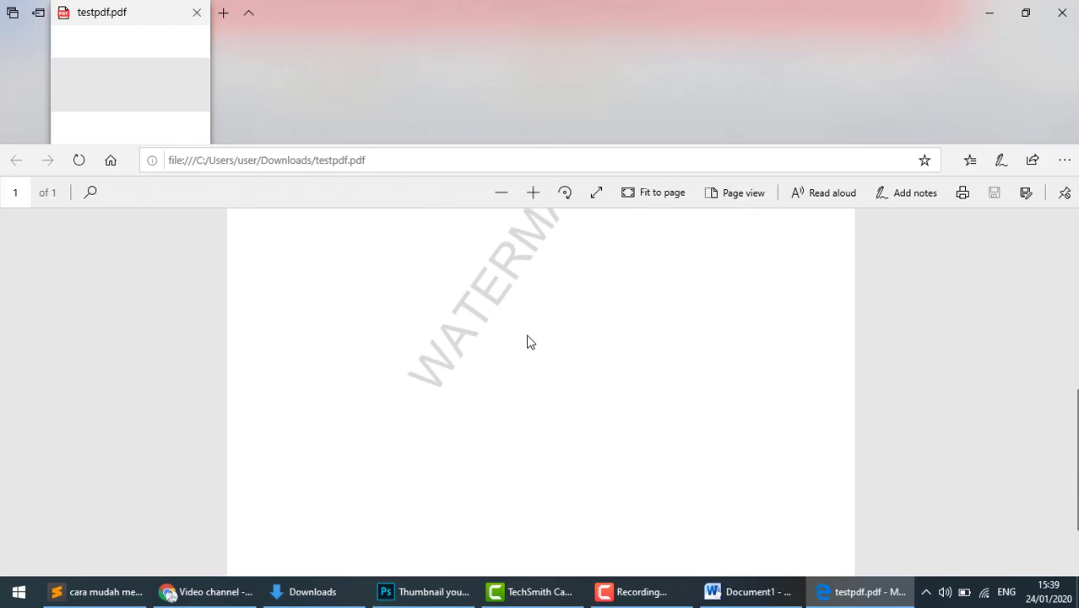
pyautogui.scroll(-1, 527, 341)
pyautogui.scroll(3, 520, 385)
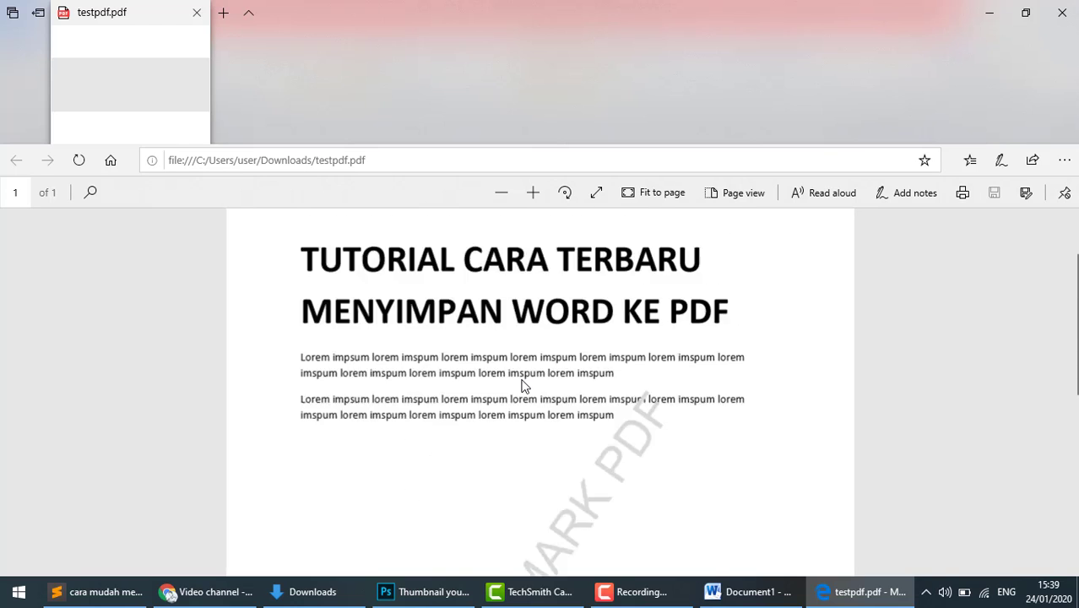
pyautogui.scroll(2, 520, 385)
pyautogui.scroll(-1, 523, 380)
pyautogui.scroll(-2, 523, 380)
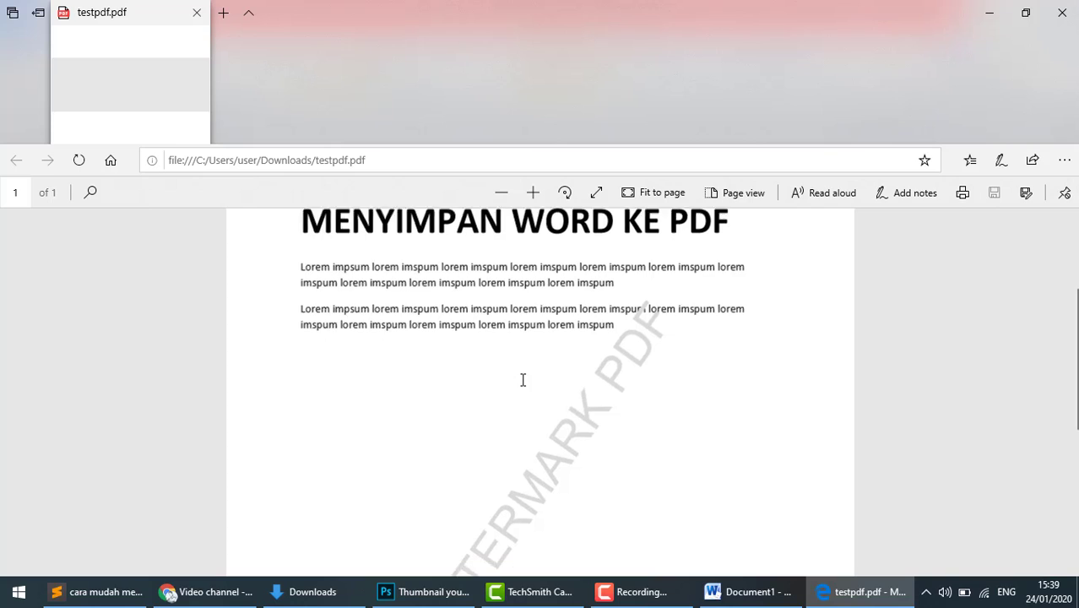
pyautogui.scroll(-2, 523, 380)
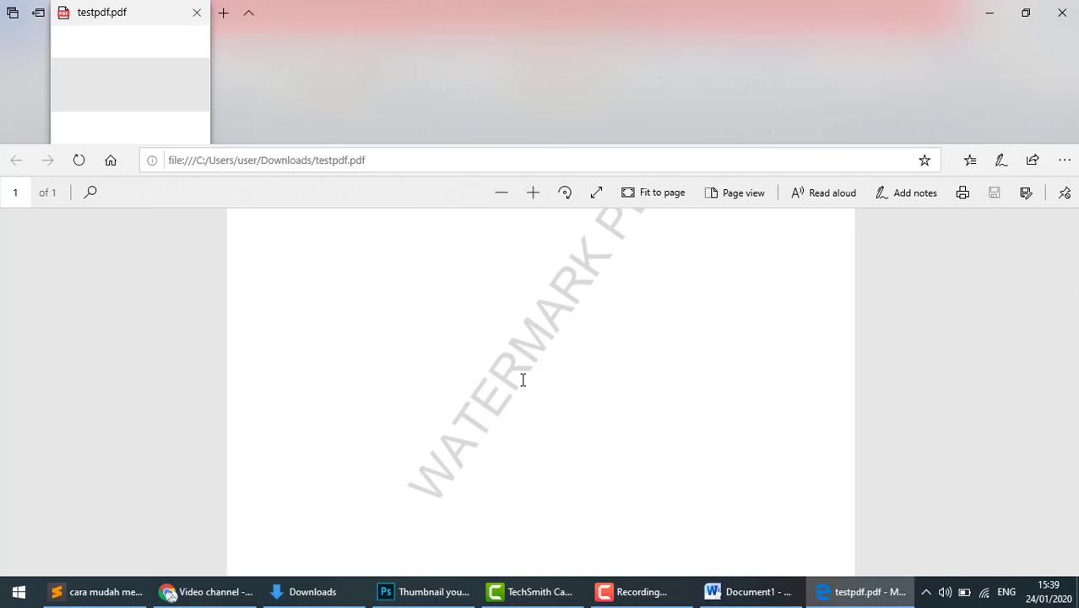
pyautogui.scroll(2, 523, 380)
pyautogui.scroll(2, 523, 380)
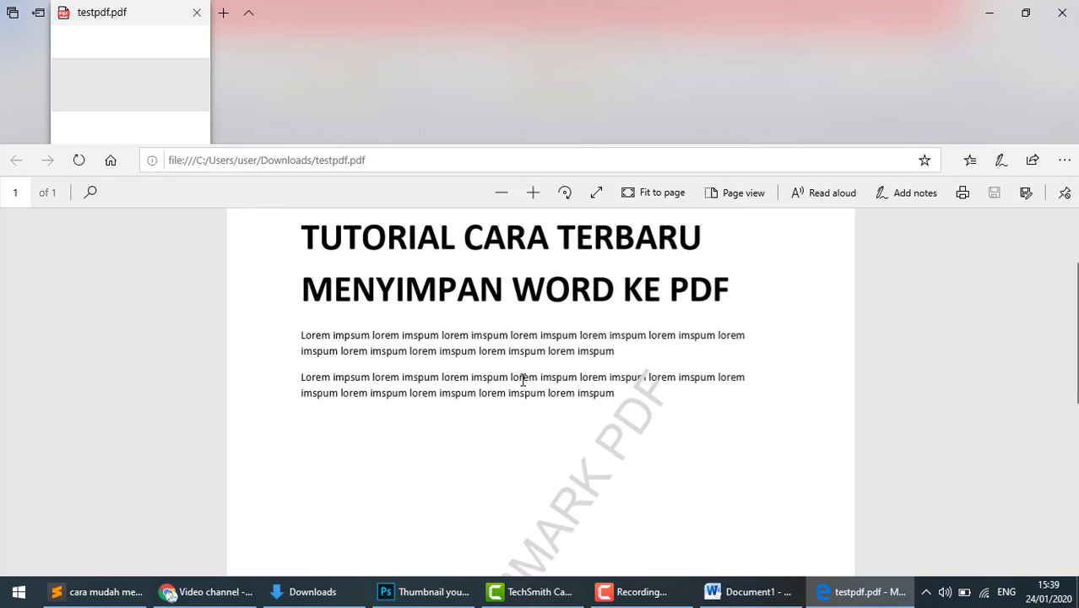